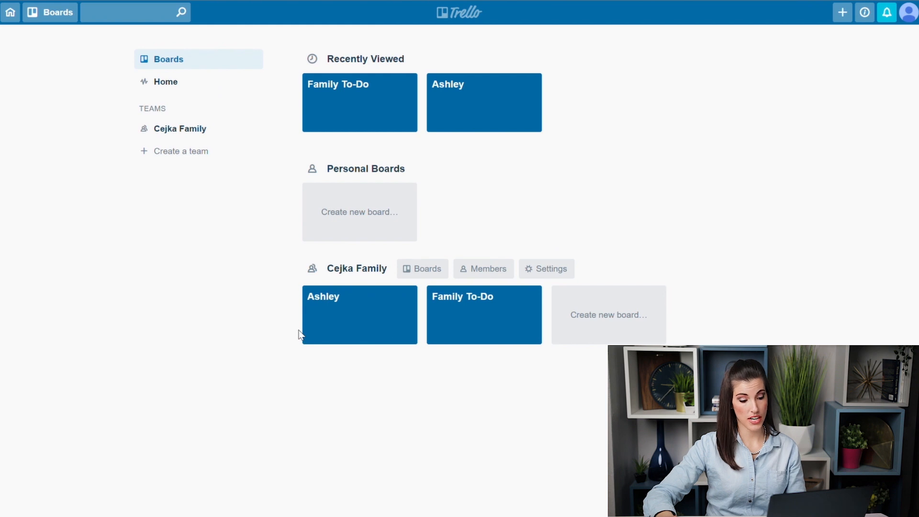
# Step: Star a team board and create a new private board named 'To Do List'
pyautogui.click(407, 335)
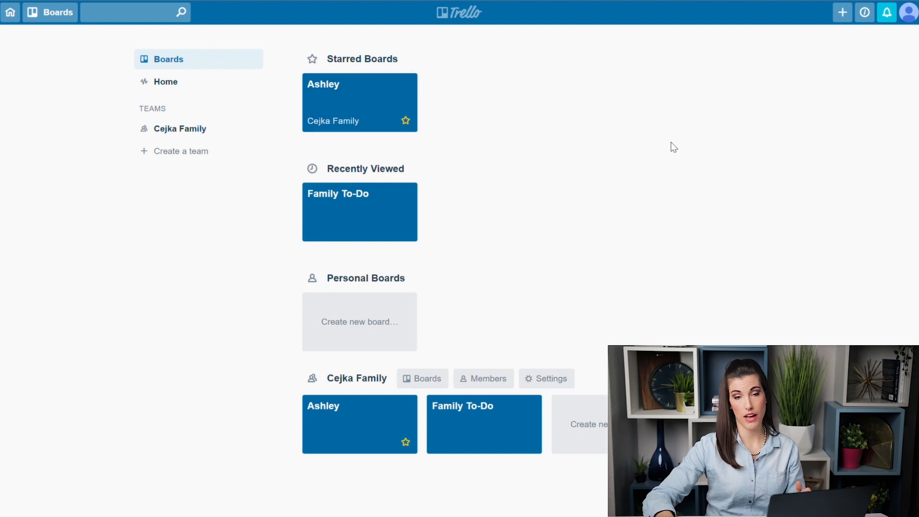
pyautogui.click(367, 325)
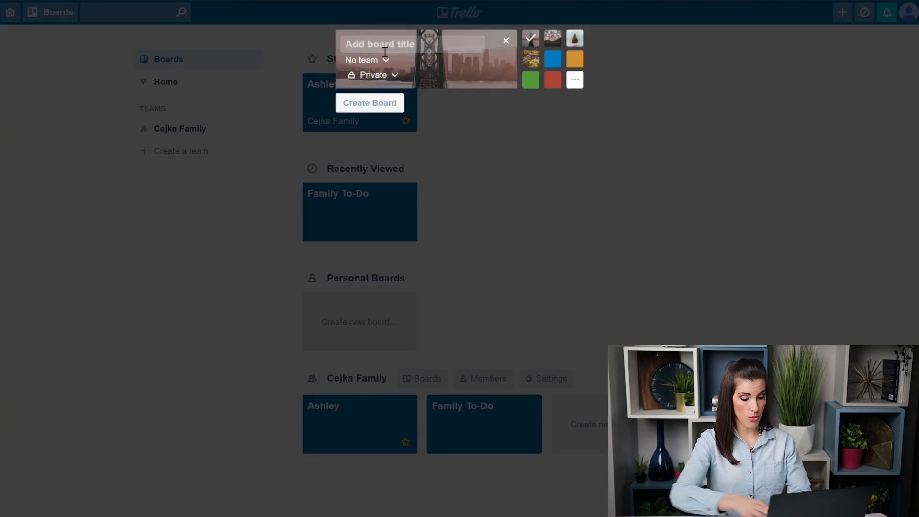
pyautogui.write('To Do List')
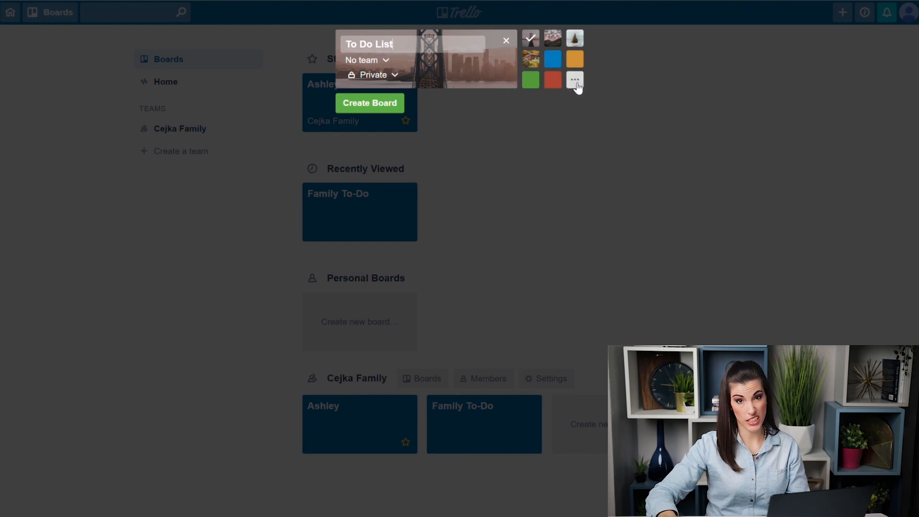
pyautogui.click(389, 75)
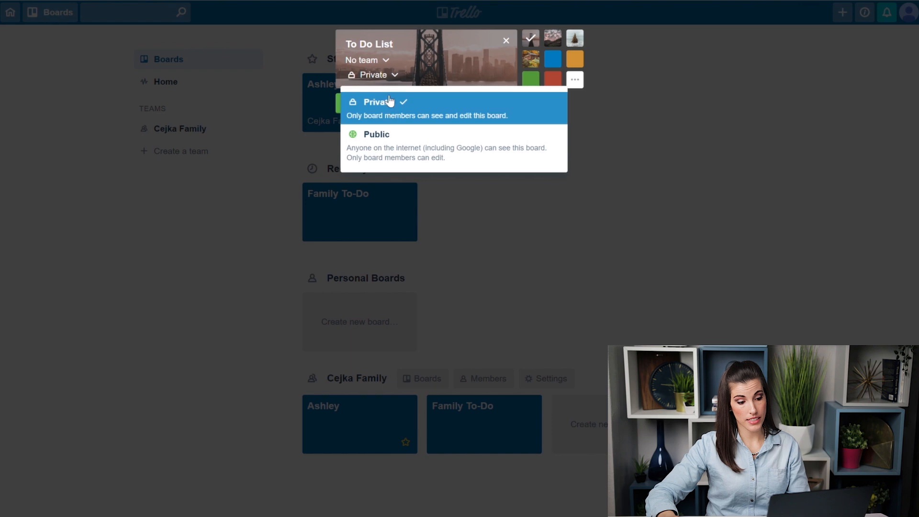
pyautogui.click(418, 113)
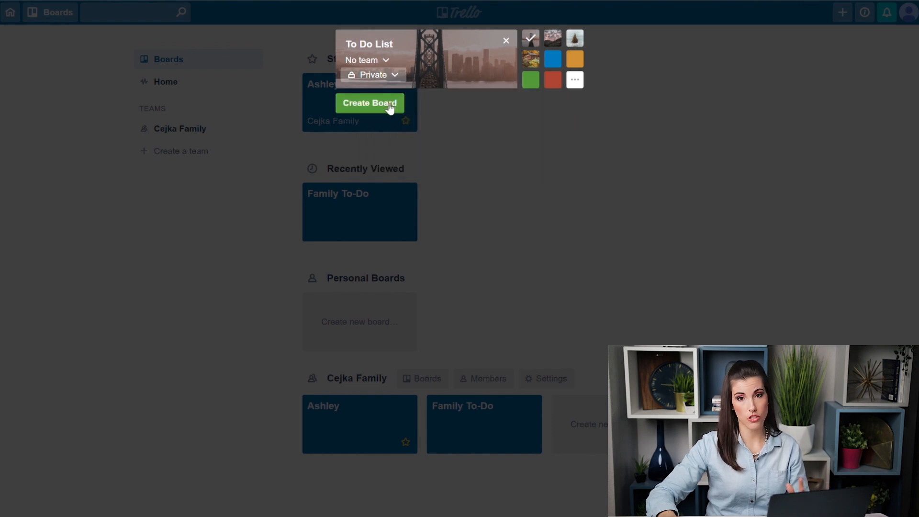
pyautogui.click(390, 106)
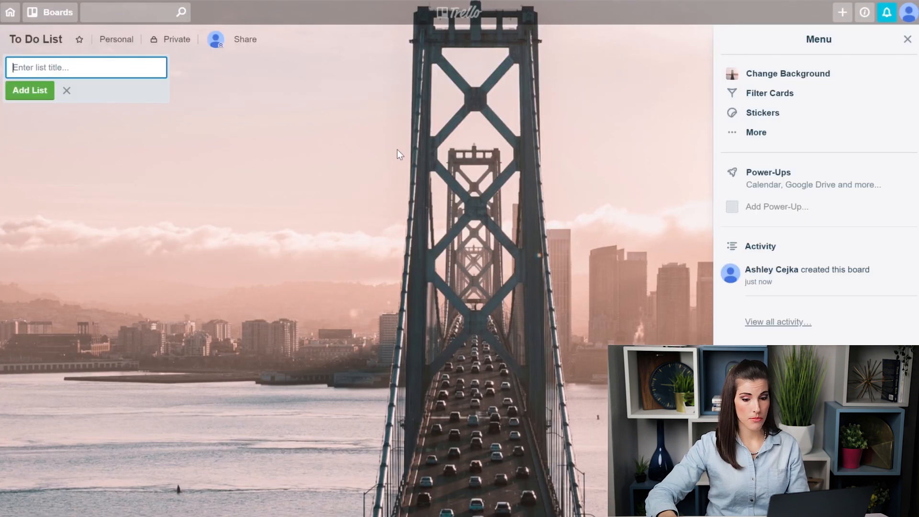
# Step: Add To Do, Doing and Done lists to the board
pyautogui.click(907, 39)
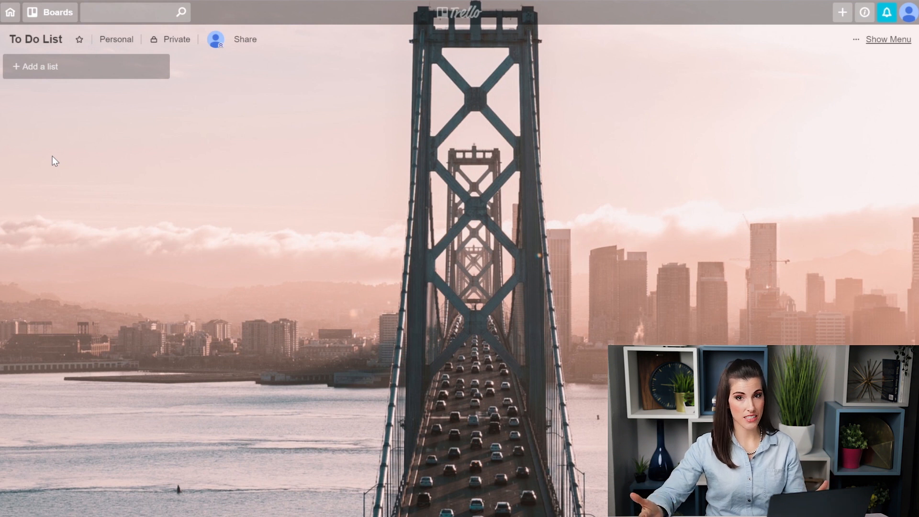
pyautogui.click(44, 68)
pyautogui.write('To DO')
pyautogui.press('BackSpace')
pyautogui.write('o')
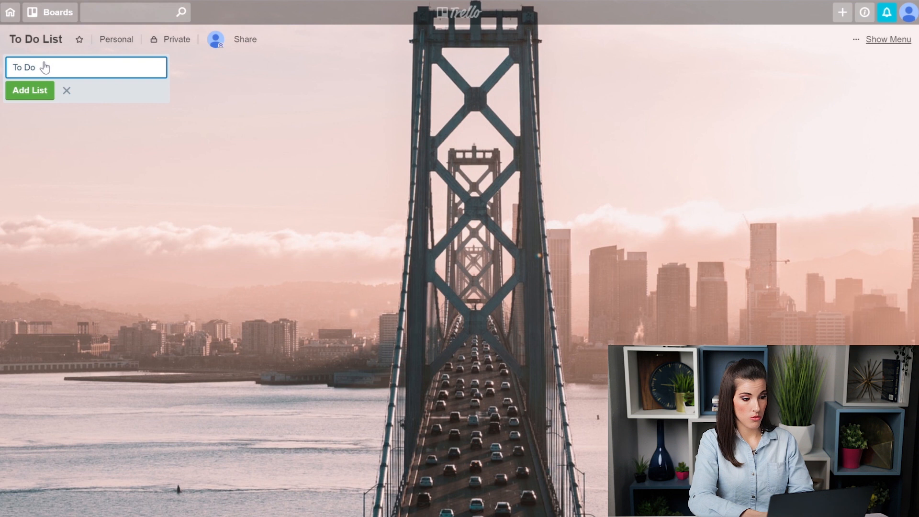
pyautogui.press('Return')
pyautogui.write('Doing')
pyautogui.press('Return')
pyautogui.write('Done')
pyautogui.press('Return')
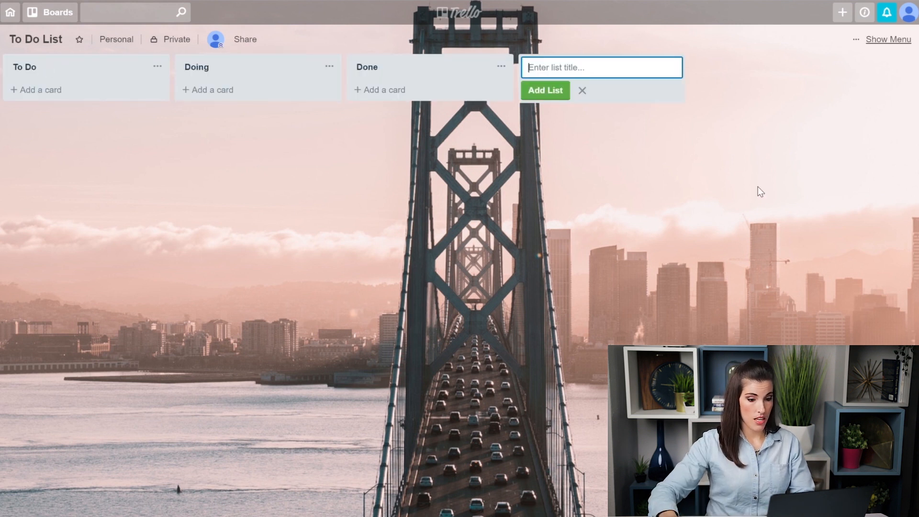
pyautogui.click(582, 90)
# Step: Add a Team Training card and a mascara order call card to the To Do list
pyautogui.click(19, 90)
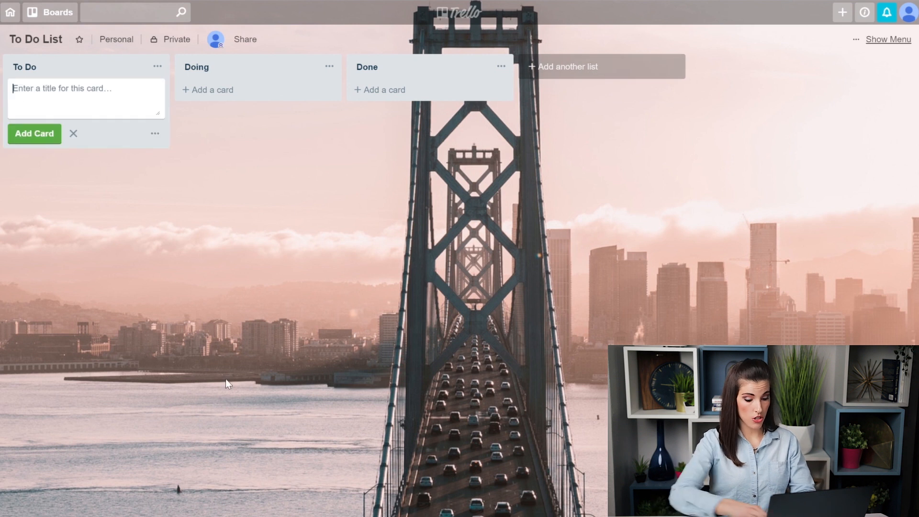
pyautogui.write('Team ')
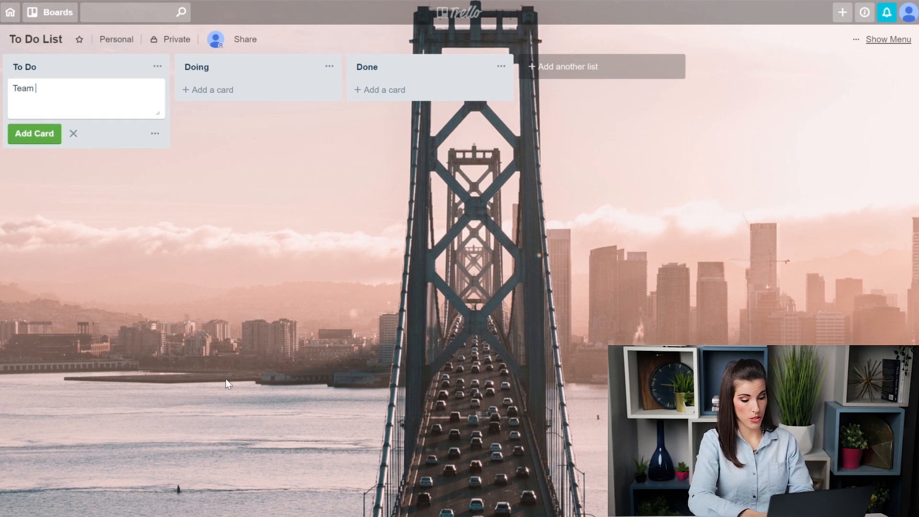
pyautogui.write('Training')
pyautogui.press('BackSpace')
pyautogui.press('BackSpace')
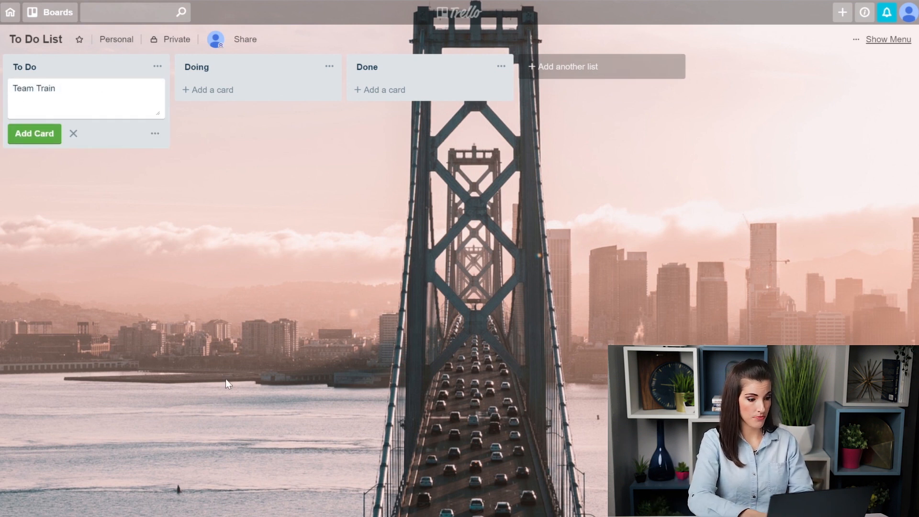
pyautogui.write('ing')
pyautogui.press('Return')
pyautogui.write('Call Juli')
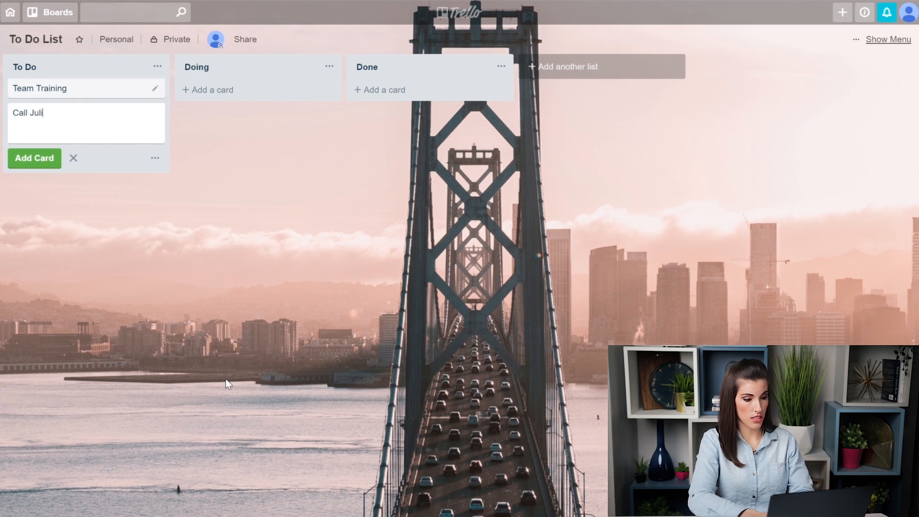
pyautogui.write('e about Masca')
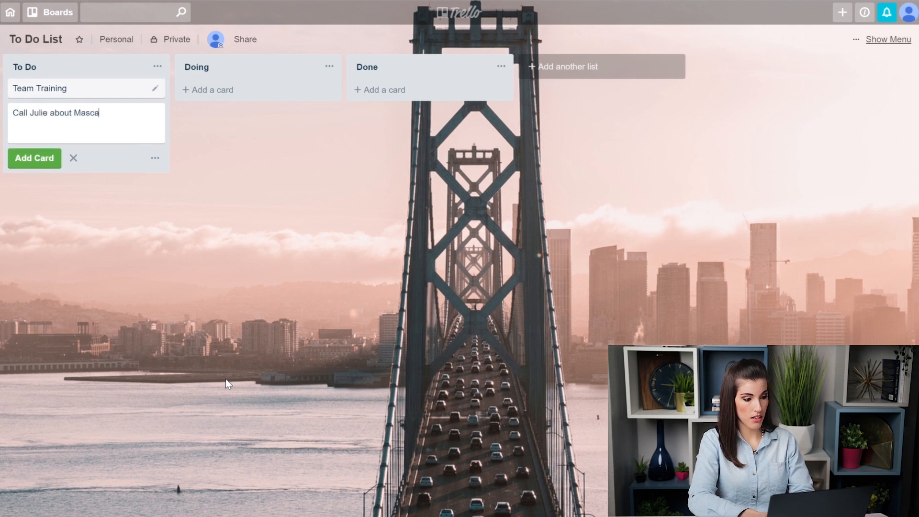
pyautogui.write('ra Order')
pyautogui.press('Return')
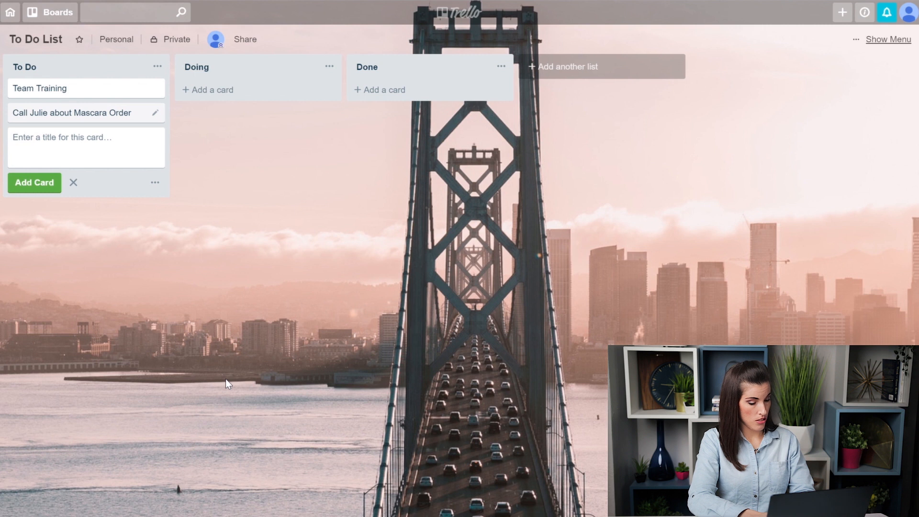
# Step: Add the gym class, Call mom and Call cat groomer cards to To Do
pyautogui.write('Gym Cla')
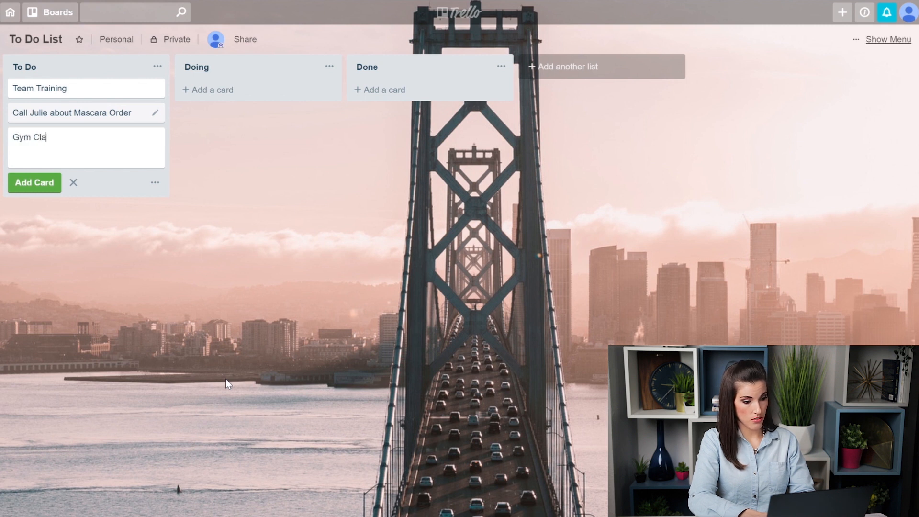
pyautogui.write('ss for Parker')
pyautogui.press('Return')
pyautogui.write('Call mom')
pyautogui.press('Return')
pyautogui.write('C')
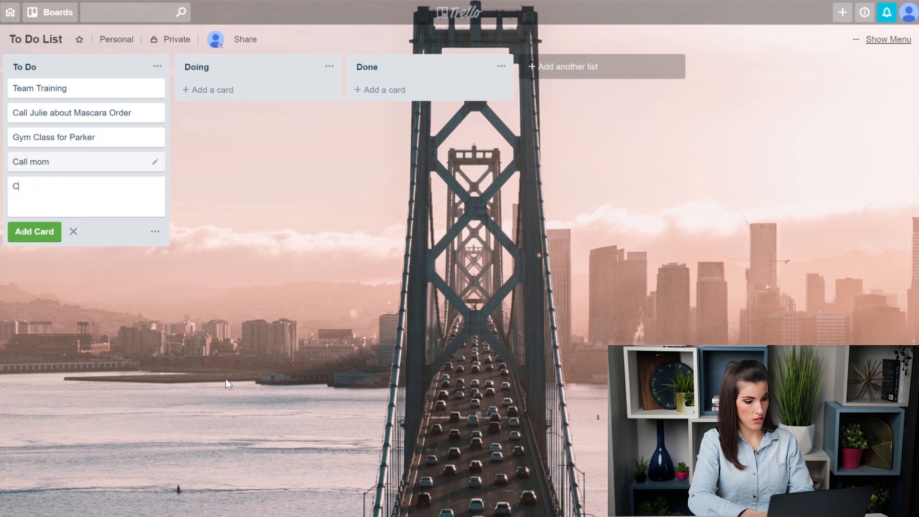
pyautogui.write('all cat g')
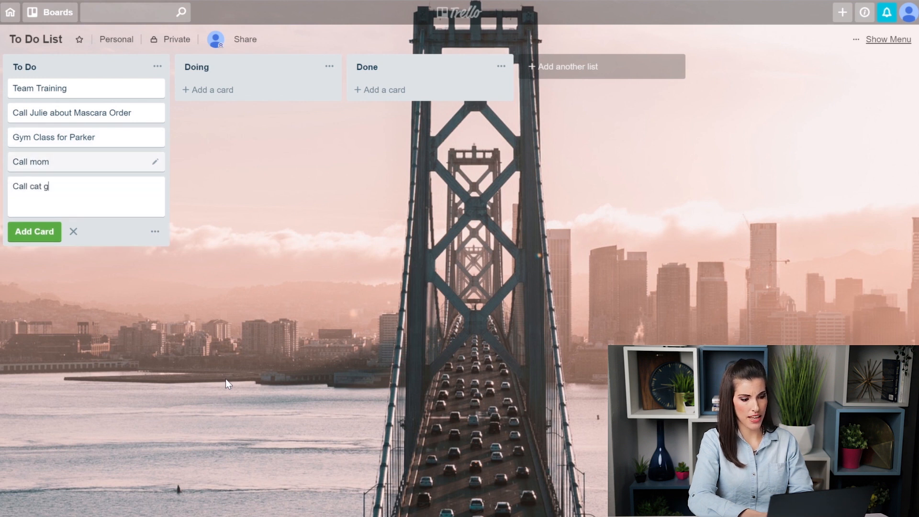
pyautogui.write('roomer')
pyautogui.press('Return')
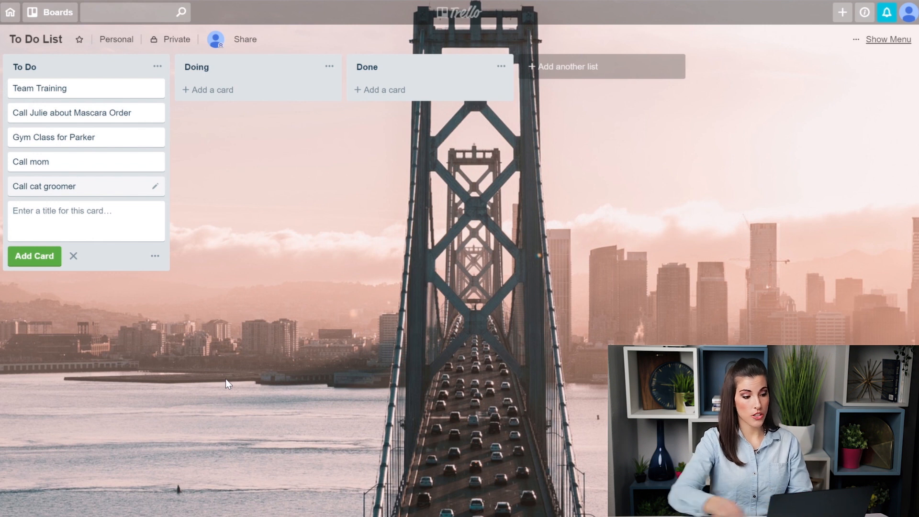
# Step: Move the mascara order call card from To Do into the Done list
pyautogui.moveTo(90, 113); pyautogui.dragTo(306, 130)
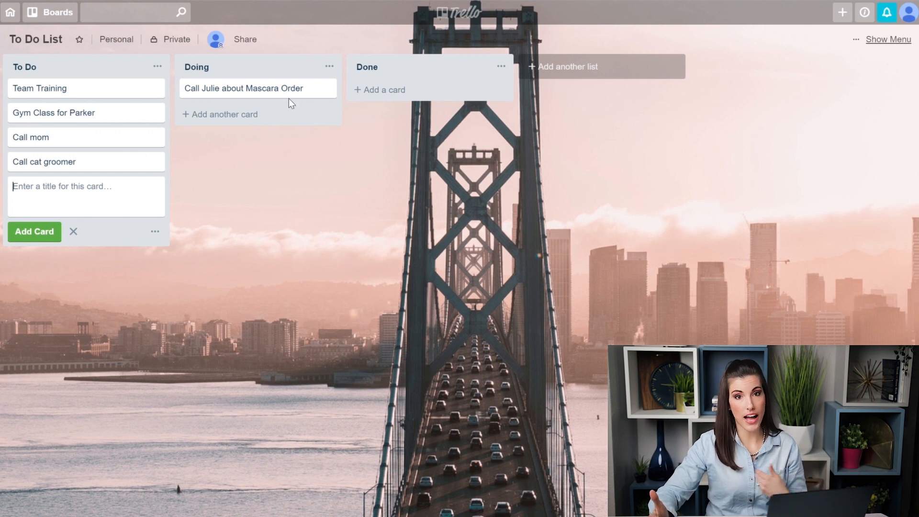
pyautogui.moveTo(288, 98); pyautogui.dragTo(249, 99)
pyautogui.rightClick(249, 98)
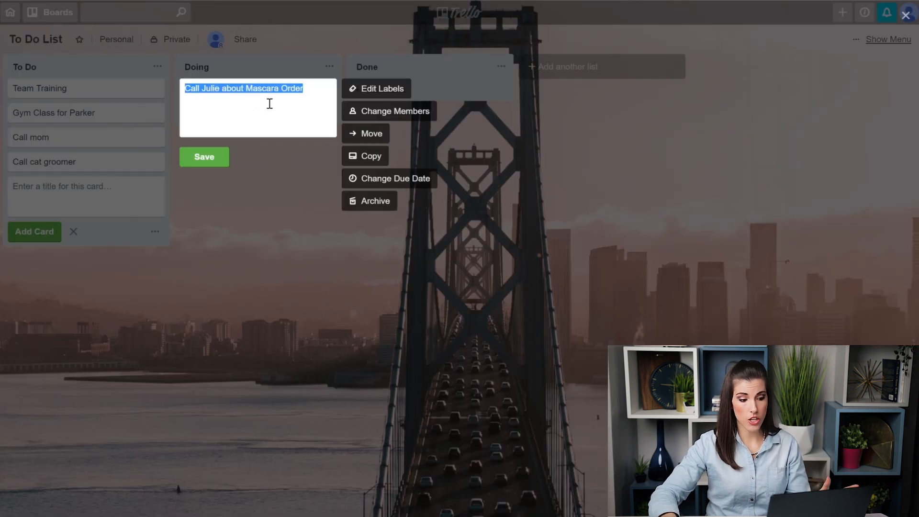
pyautogui.click(368, 141)
pyautogui.click(389, 236)
pyautogui.click(403, 288)
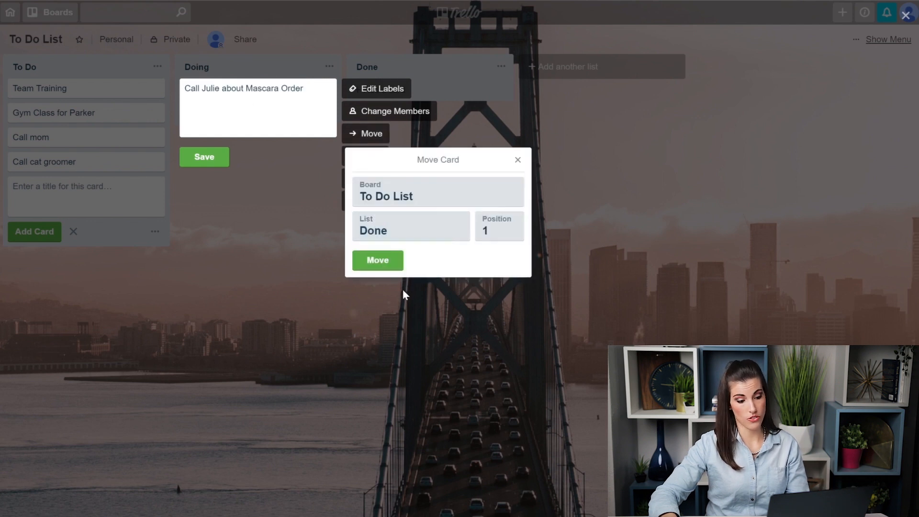
pyautogui.click(386, 263)
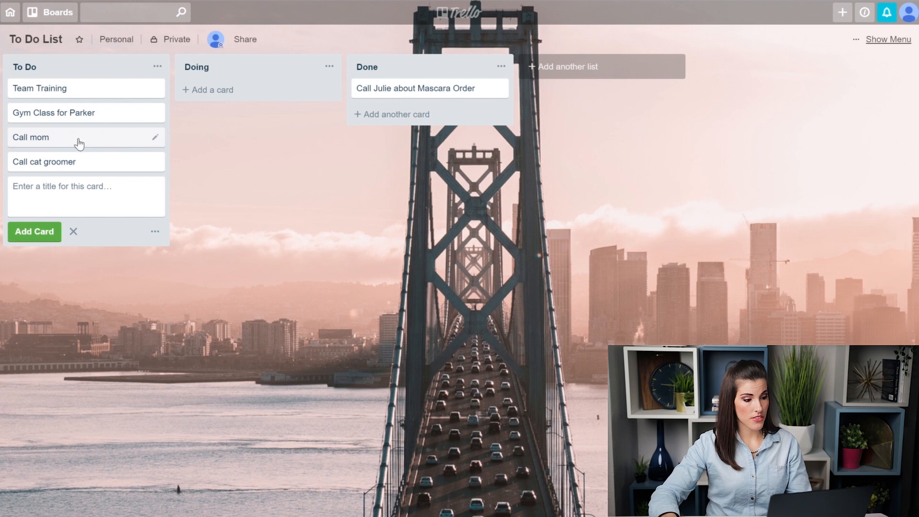
# Step: Give Team Training a checklist with Monday and Tuesday items, ticking Tuesday
pyautogui.click(81, 92)
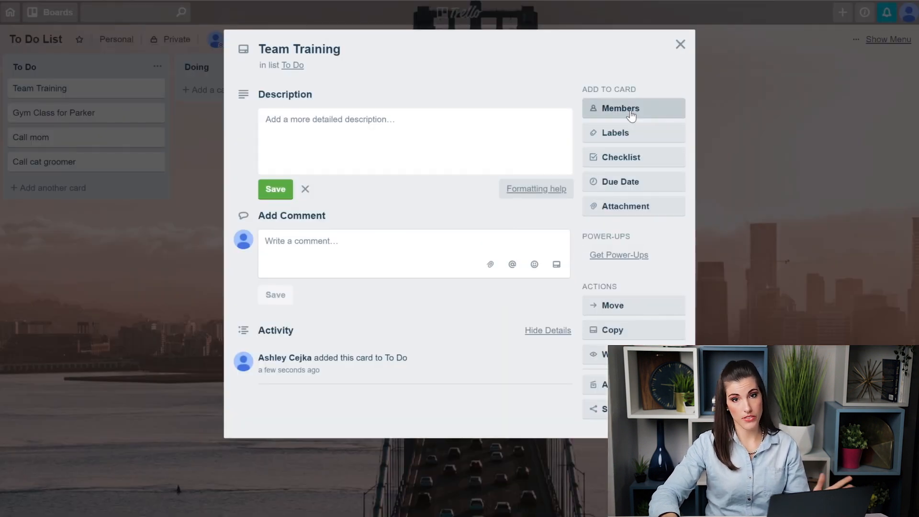
pyautogui.click(617, 153)
pyautogui.click(636, 256)
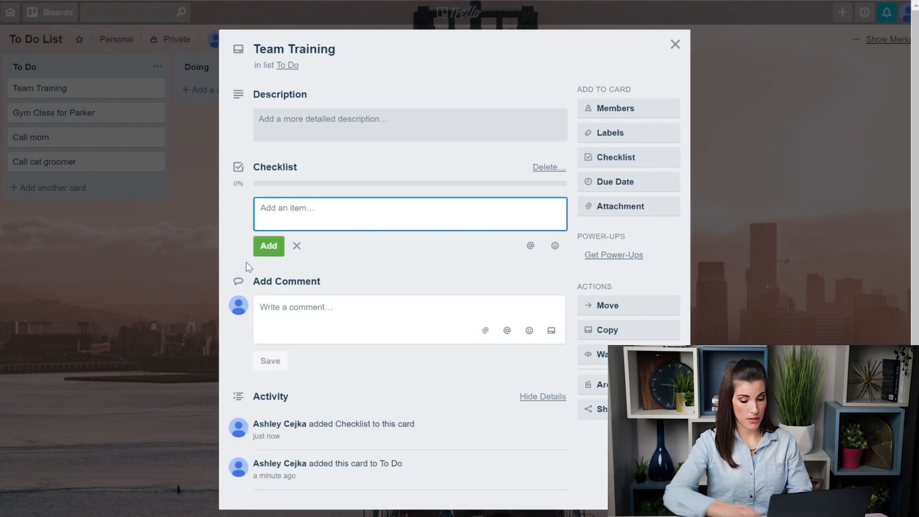
pyautogui.write('Monday')
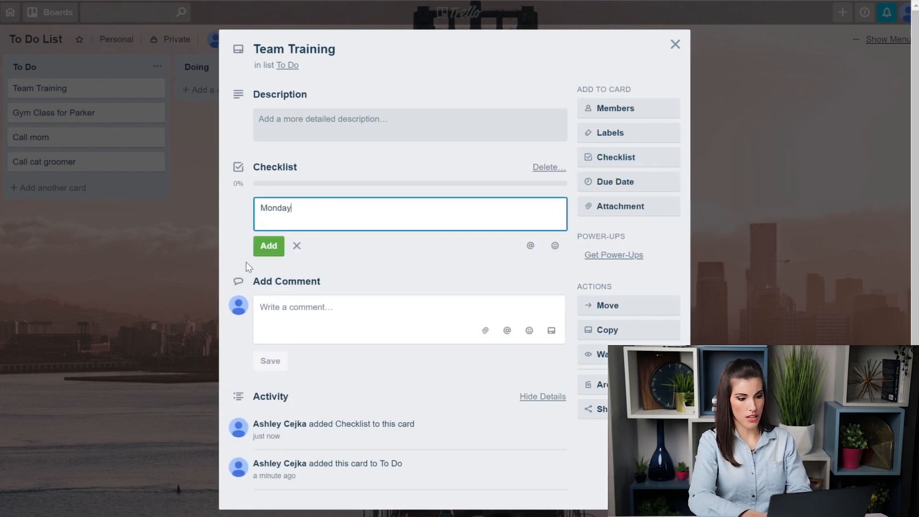
pyautogui.press('Return')
pyautogui.write('Tuesday')
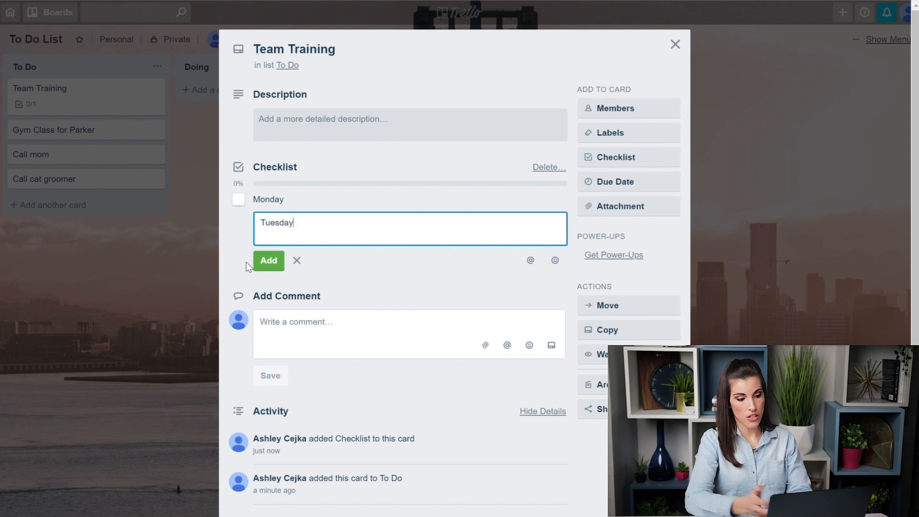
pyautogui.press('Return')
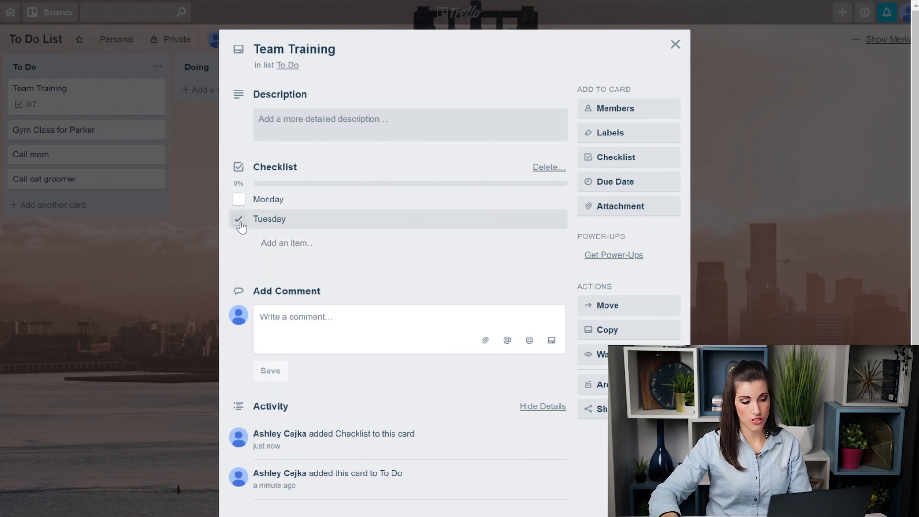
pyautogui.click(237, 219)
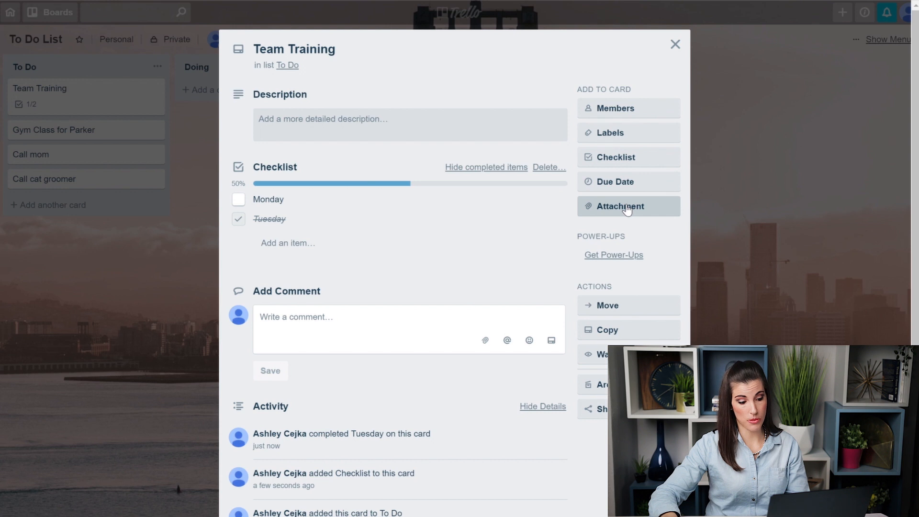
# Step: Close the Team Training card and archive it from the To Do list
pyautogui.click(94, 278)
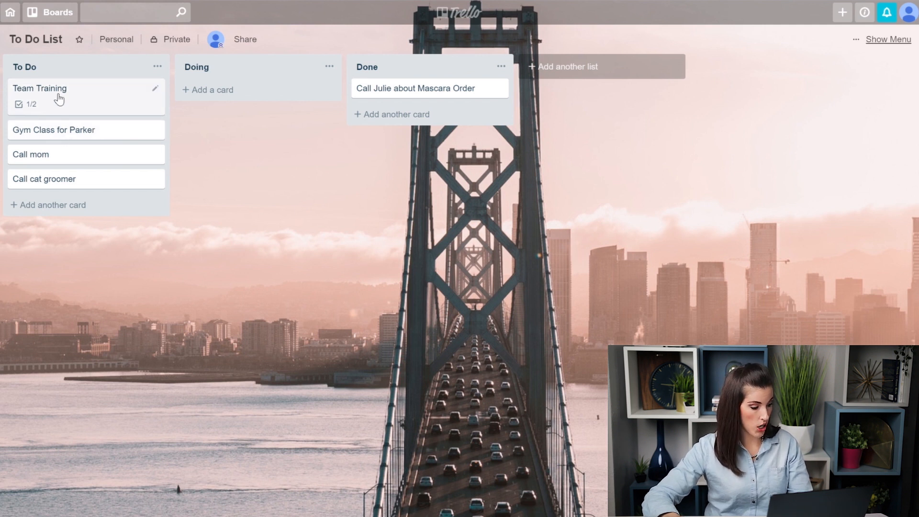
pyautogui.press('c')
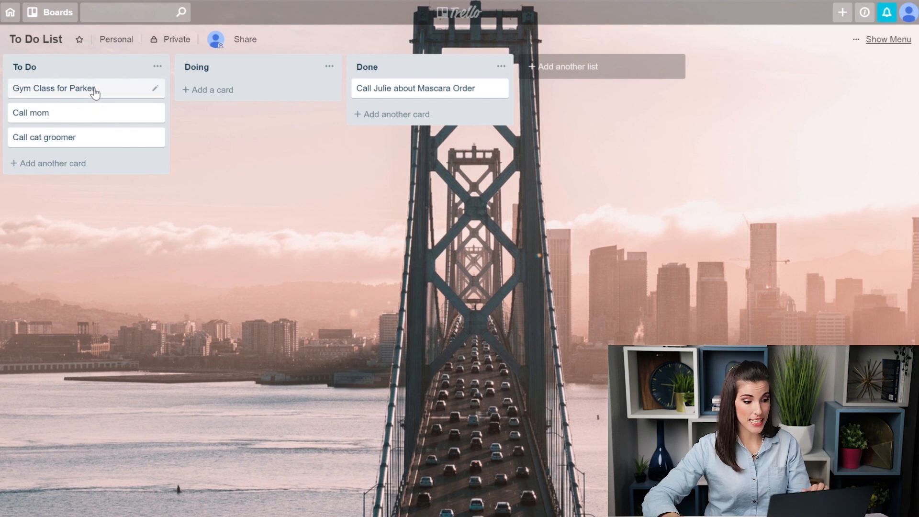
# Step: Set a January 18 due date on the gym class card
pyautogui.press('d')
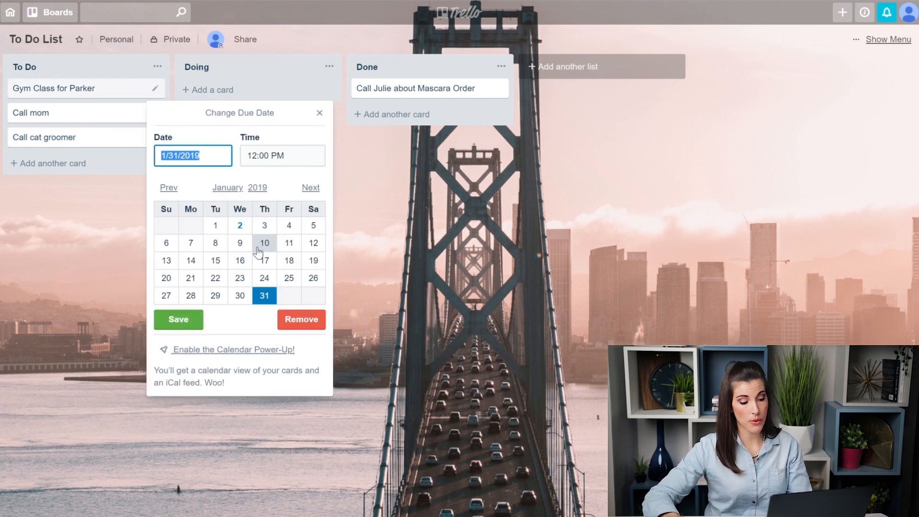
pyautogui.click(289, 260)
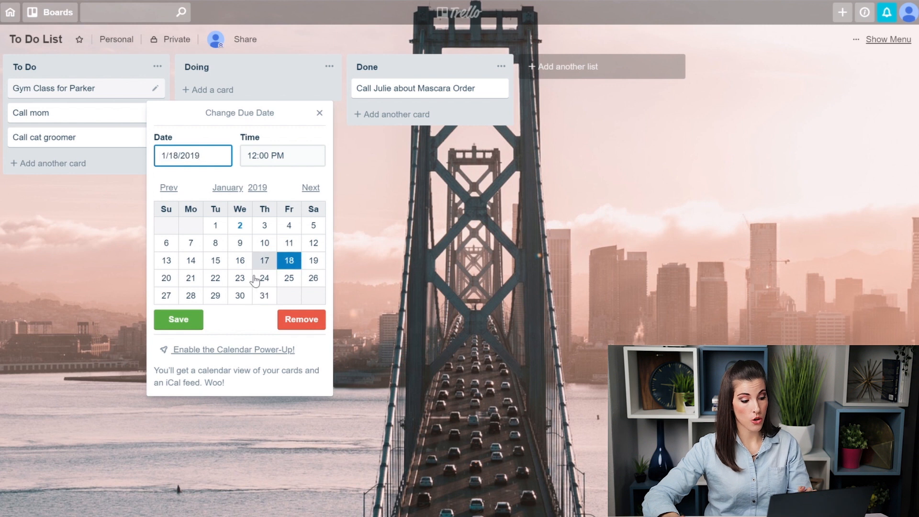
pyautogui.click(180, 319)
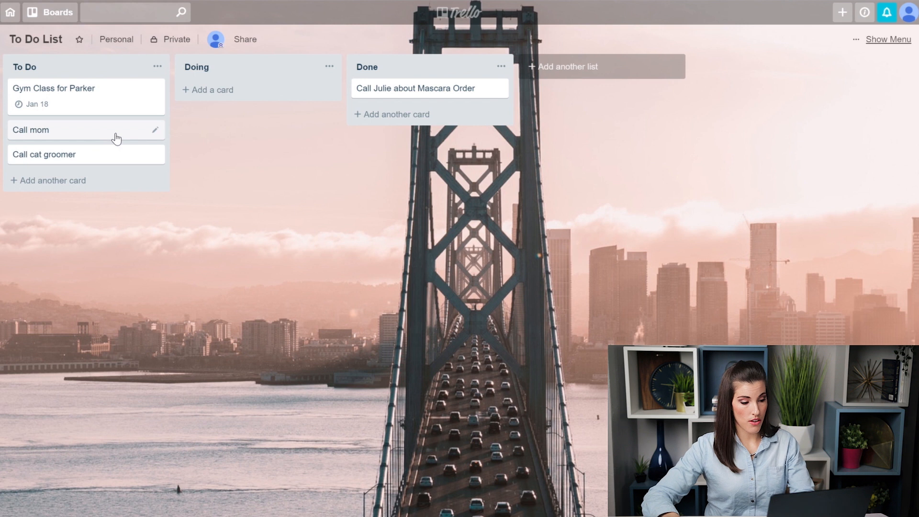
# Step: Tag Call mom with the green label and rename that label to a person's name
pyautogui.press('l')
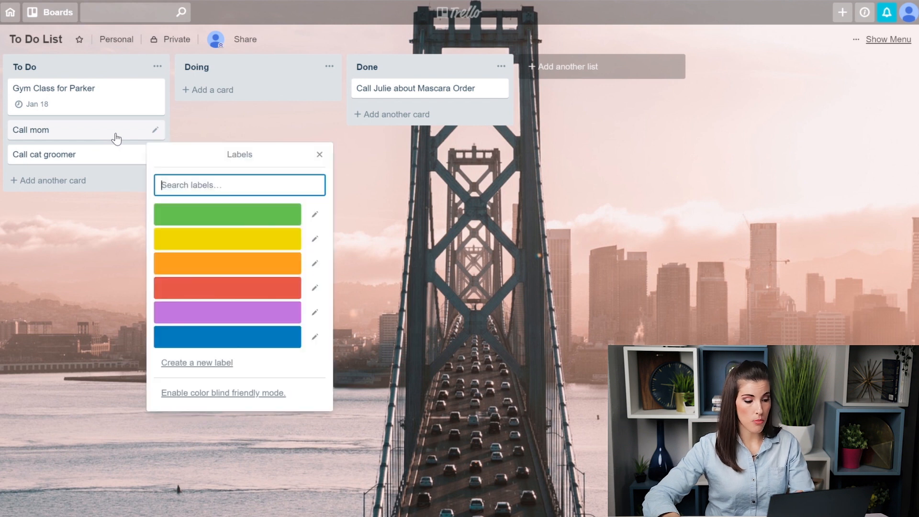
pyautogui.click(235, 222)
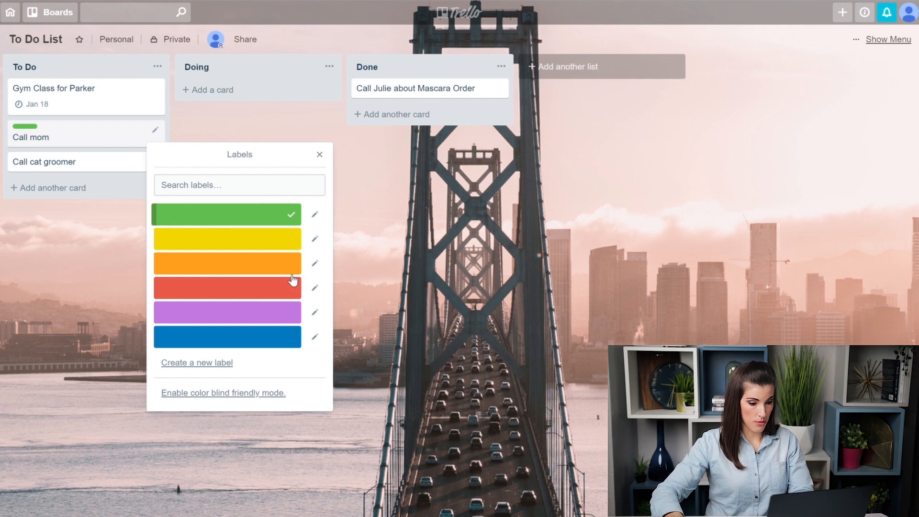
pyautogui.click(315, 214)
pyautogui.write('Justin')
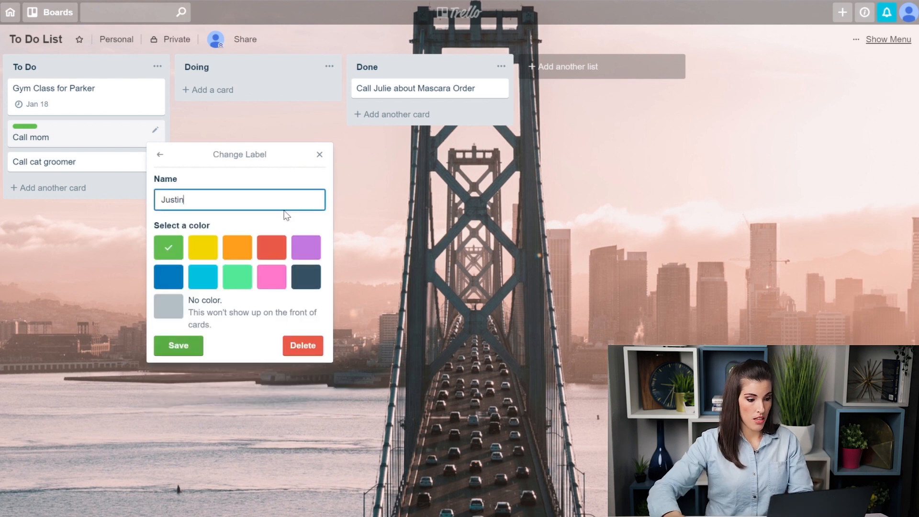
pyautogui.click(178, 349)
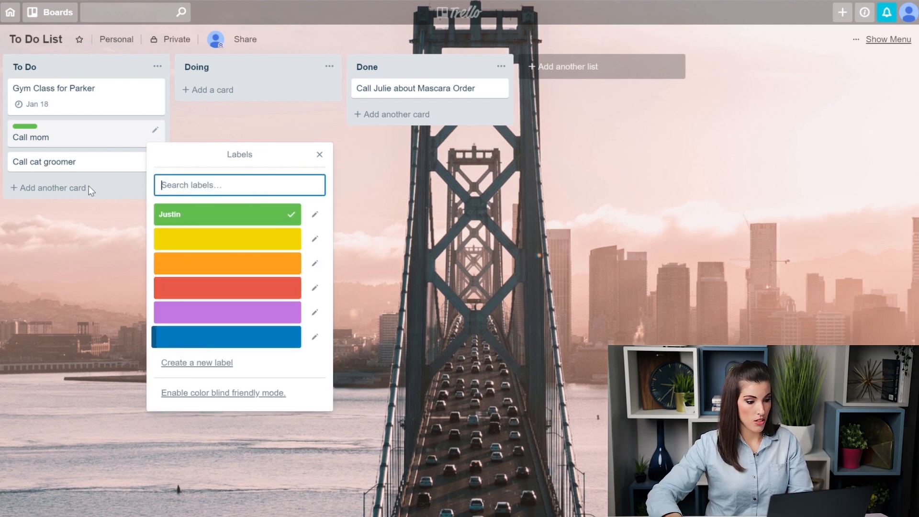
pyautogui.click(74, 323)
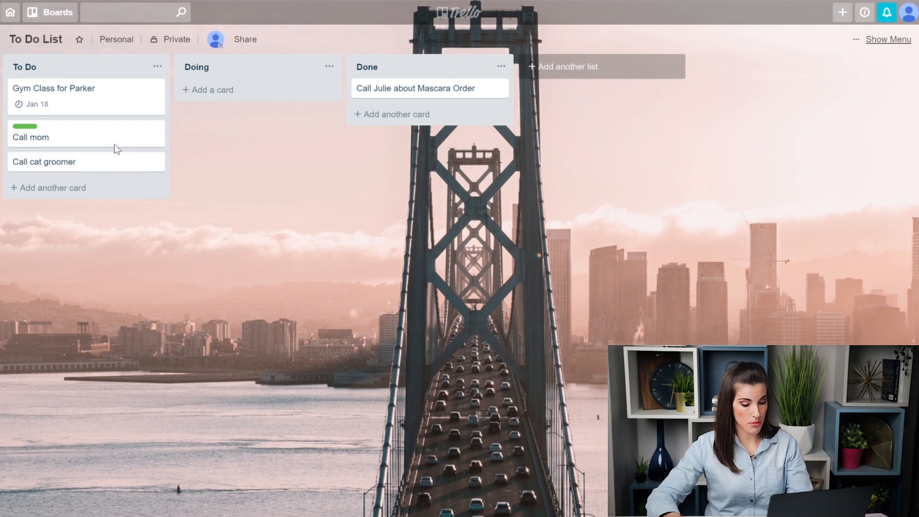
pyautogui.press('l')
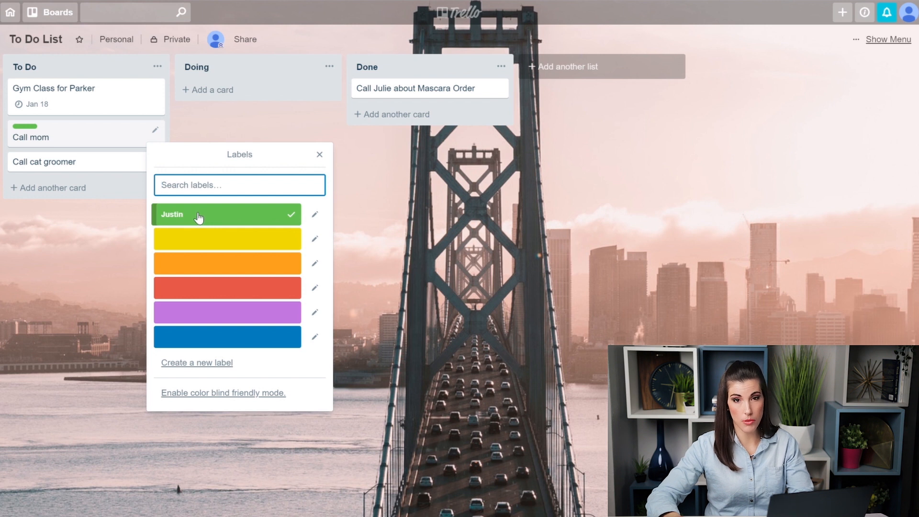
pyautogui.click(90, 226)
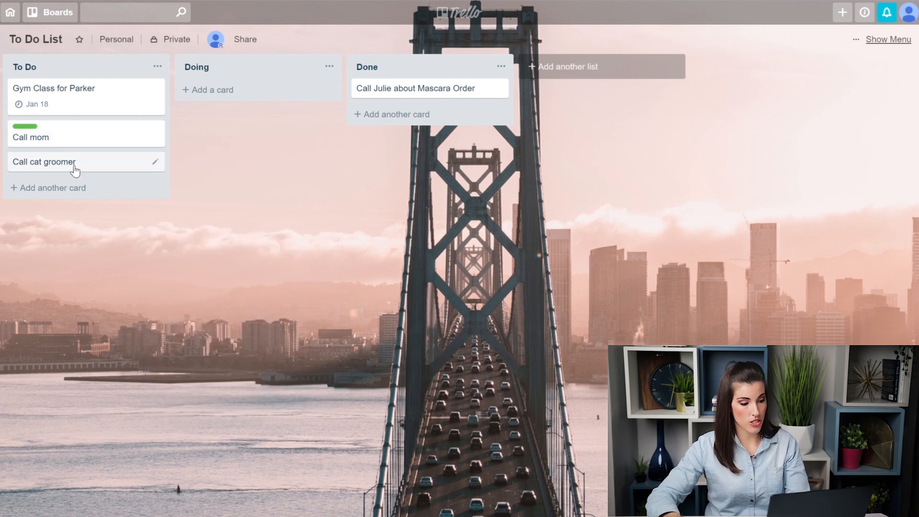
# Step: Give Call cat groomer the green label and start a new card below the gym class card
pyautogui.press('1')
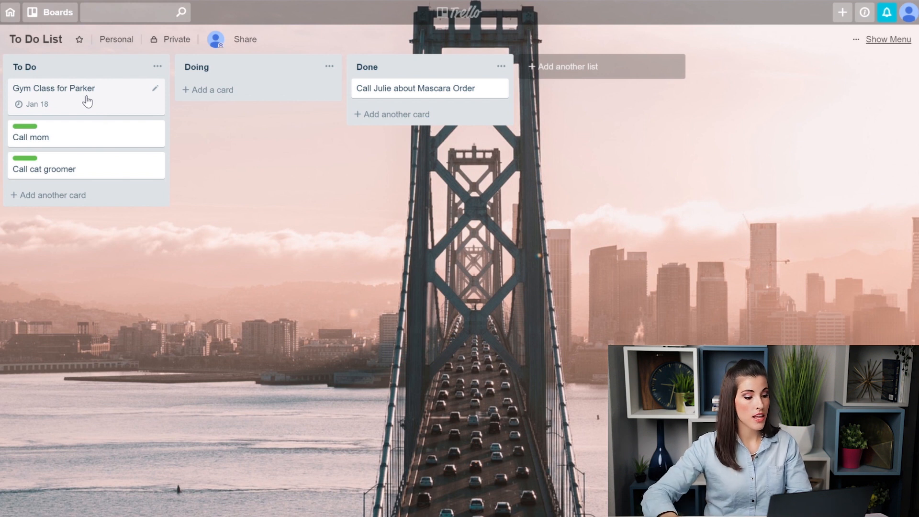
pyautogui.press('n')
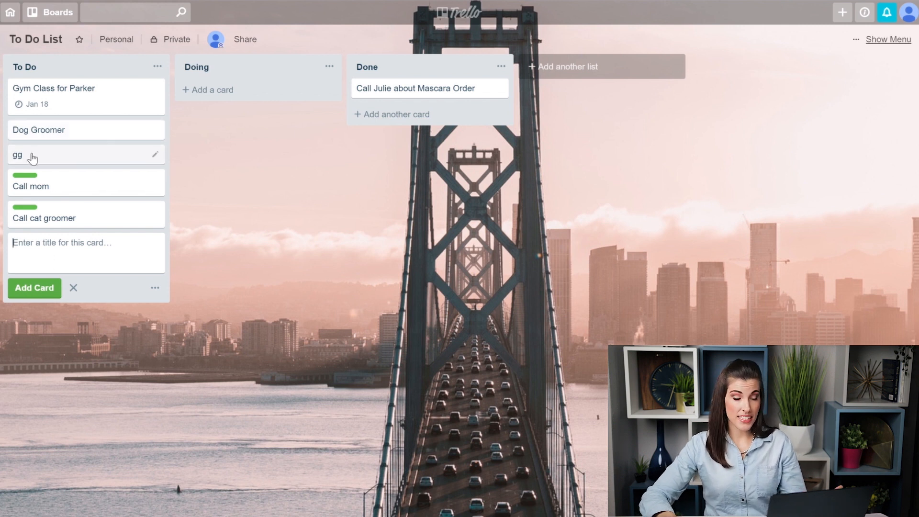
# Step: From the boards overview, create a board named '12 Week Goal Planning'
pyautogui.click(14, 16)
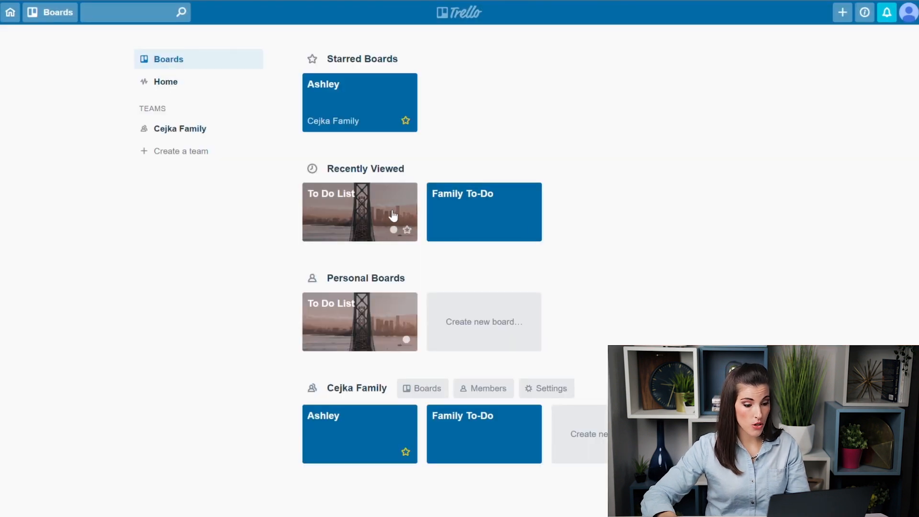
pyautogui.click(482, 332)
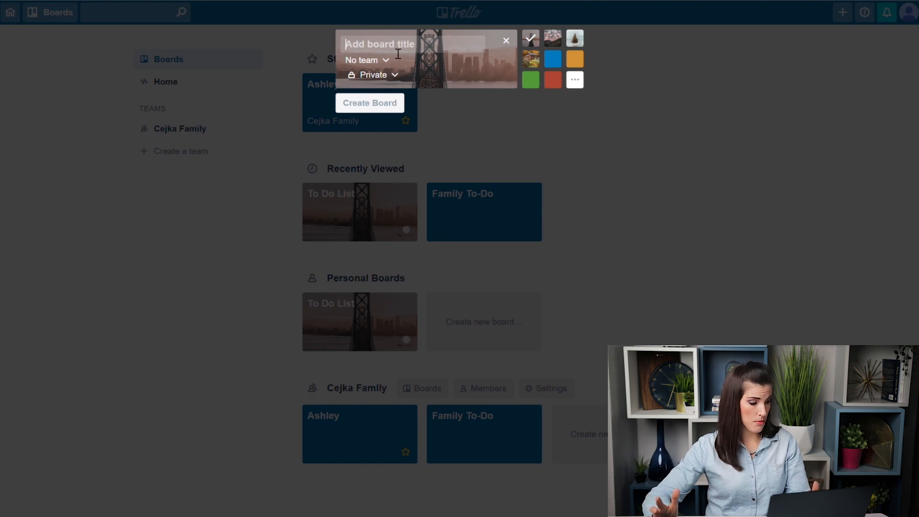
pyautogui.write('12 Week G')
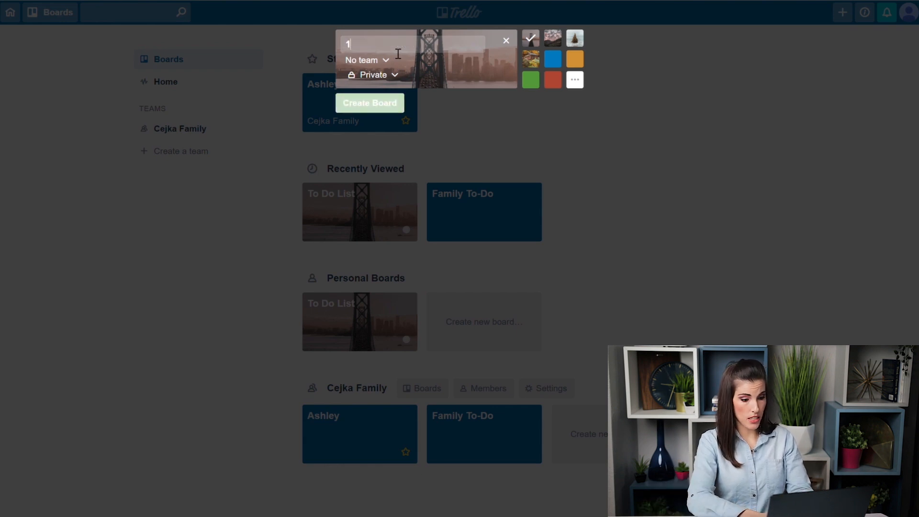
pyautogui.write('oal Planning')
pyautogui.press('Return')
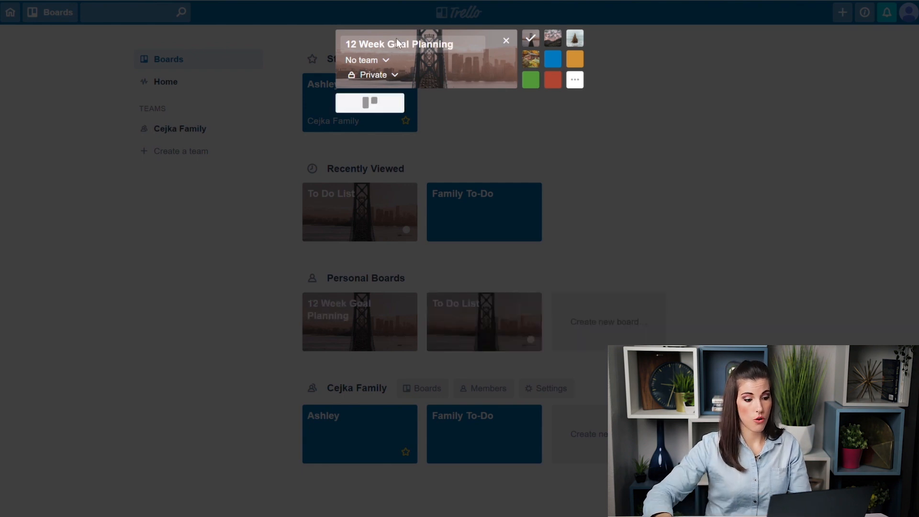
# Step: Add 'Week 1' and 'Week 2' lists to the 12 Week Goal Planning board, then return to Trello Home
pyautogui.write('Week 1')
pyautogui.press('Return')
pyautogui.write('We')
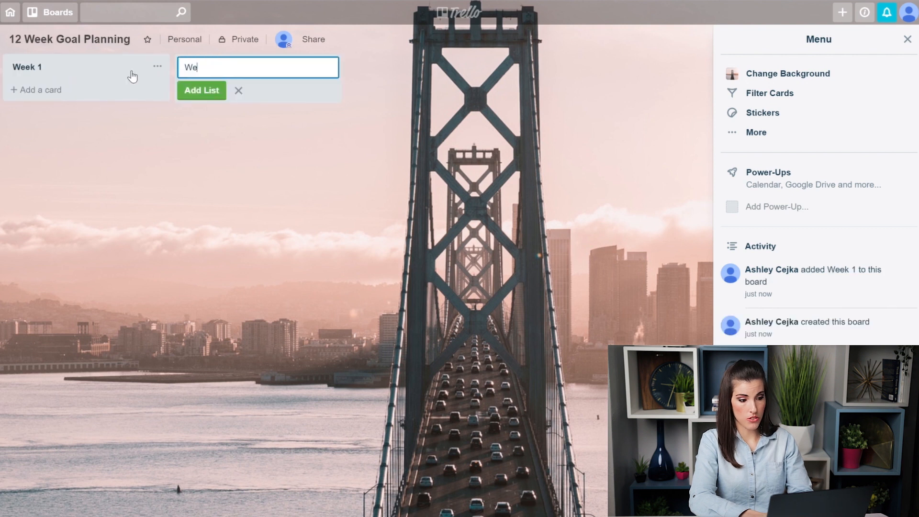
pyautogui.write('ek 1')
pyautogui.press('BackSpace')
pyautogui.write('2')
pyautogui.press('Return')
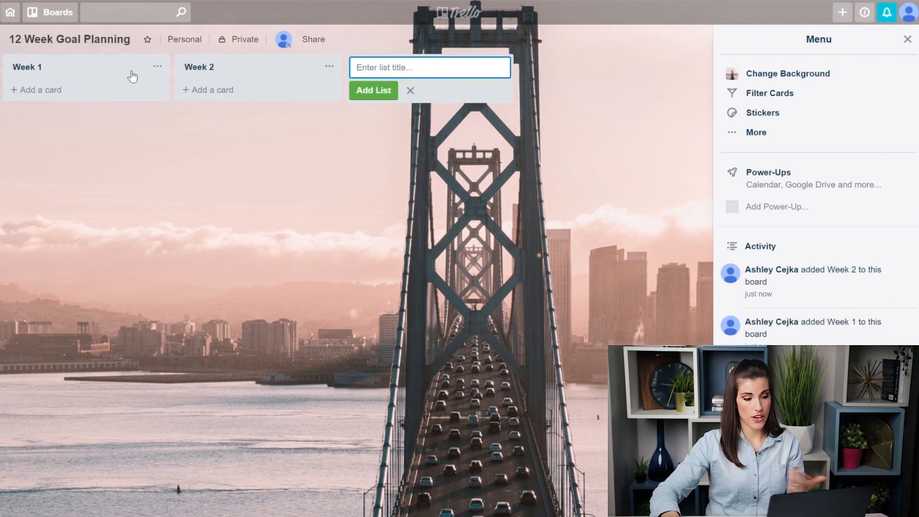
pyautogui.click(10, 12)
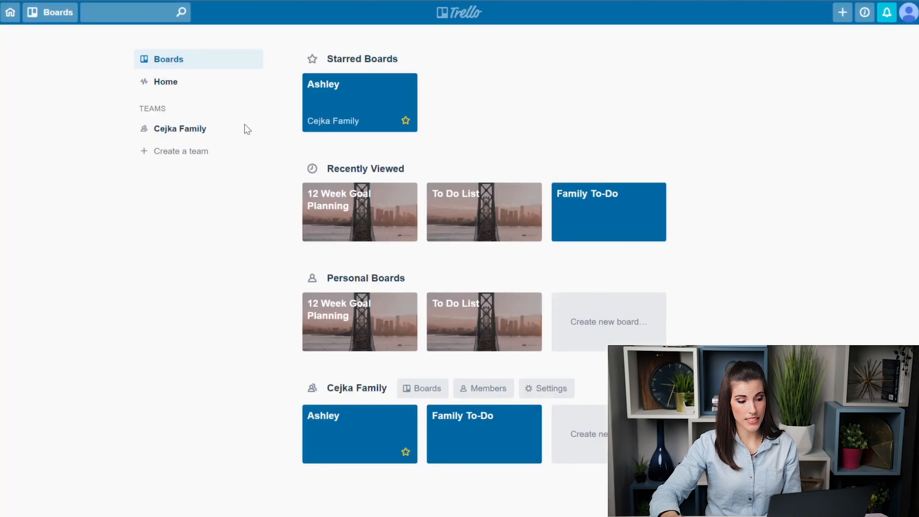
pyautogui.click(180, 86)
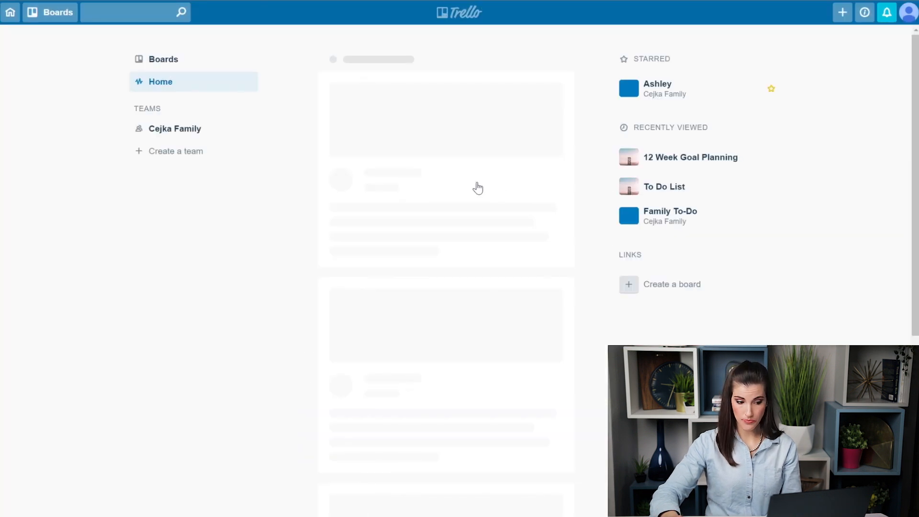